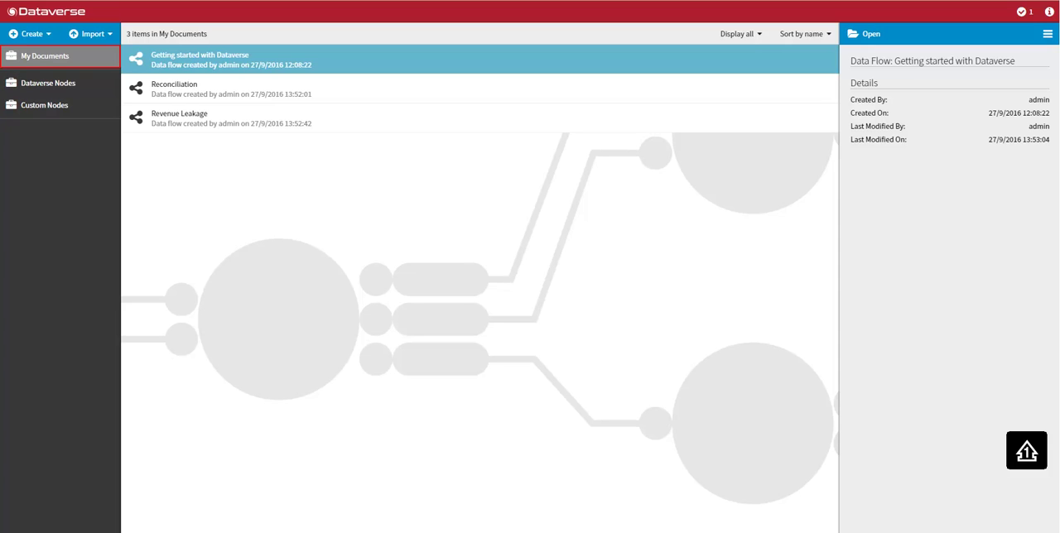
Browse Dataverse Nodes, then Custom Nodes to see its single item, Test Custom Node
left_click(48, 83)
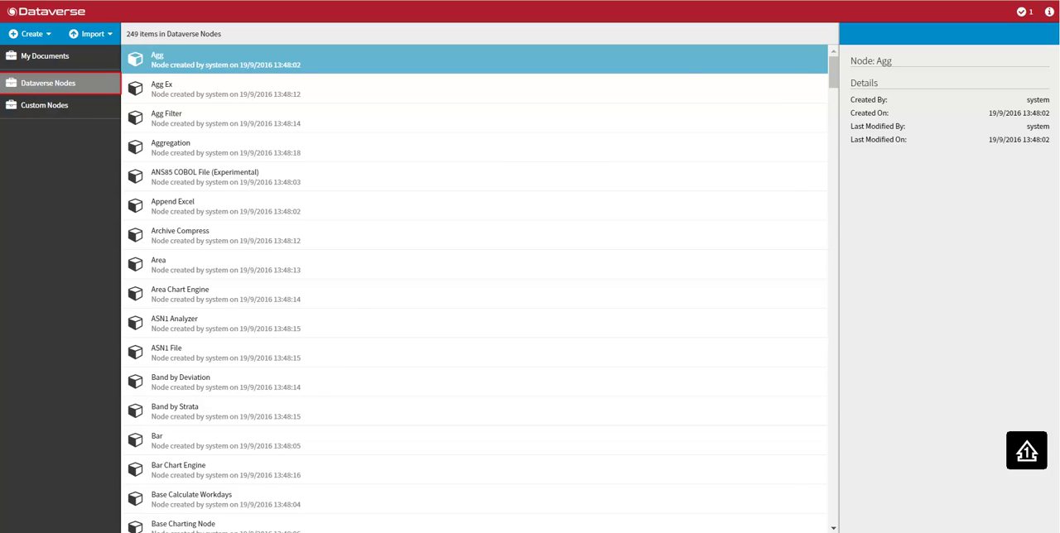
left_click(44, 105)
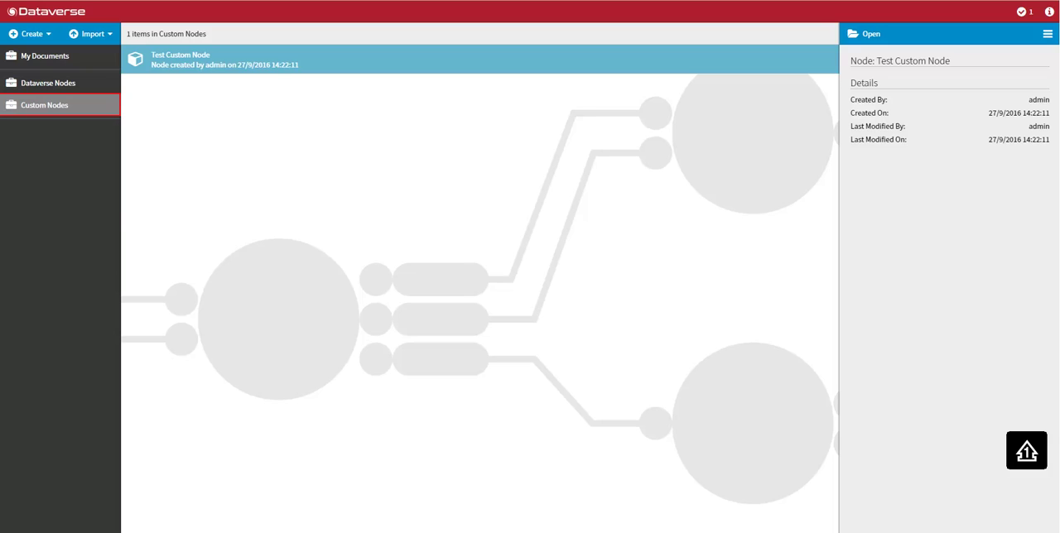
Return to My Documents to view Getting started with Dataverse's creation and modified details
left_click(44, 56)
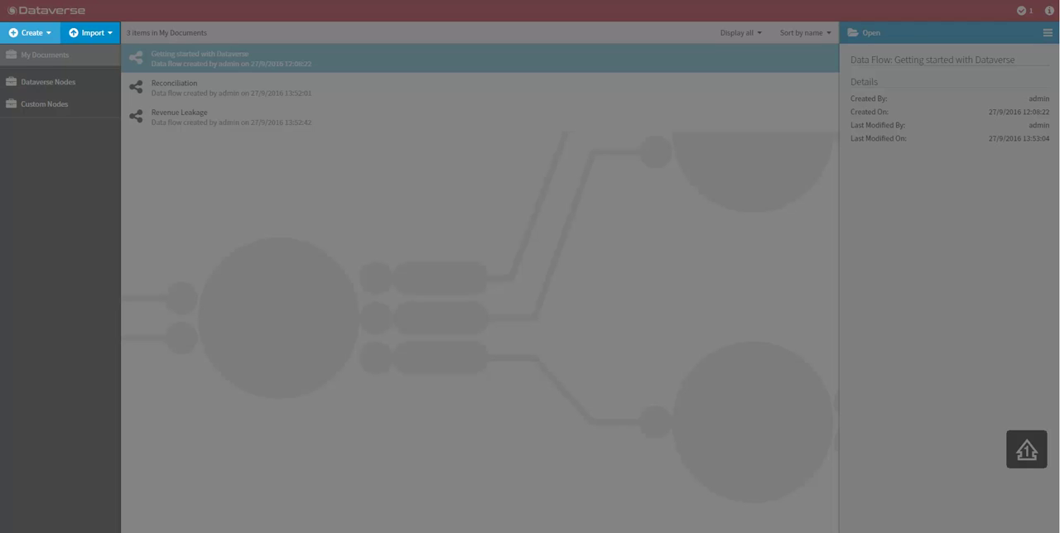
Review the Create menu's options before importing the getting_started_v2 data flow
left_click(30, 33)
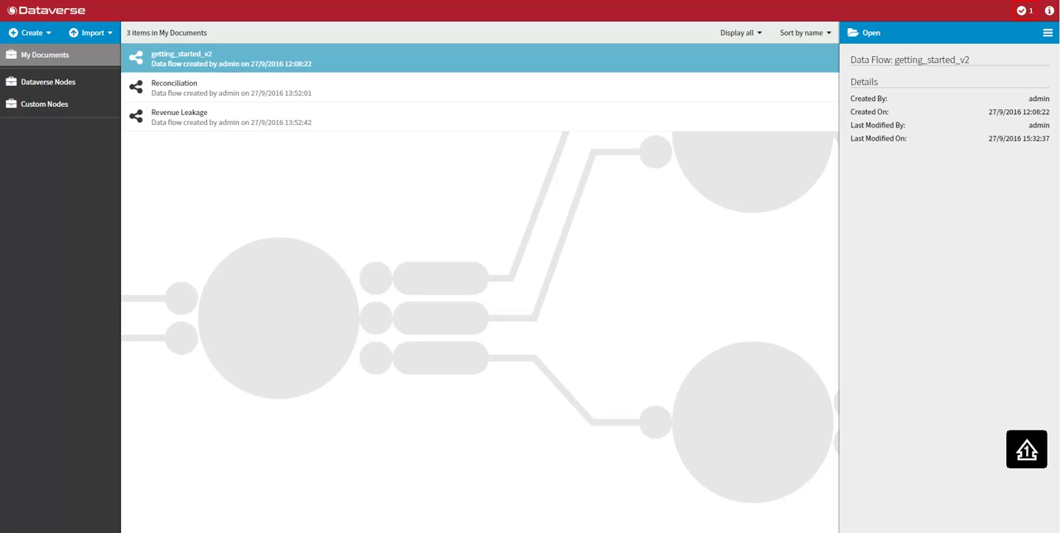
left_click(1024, 10)
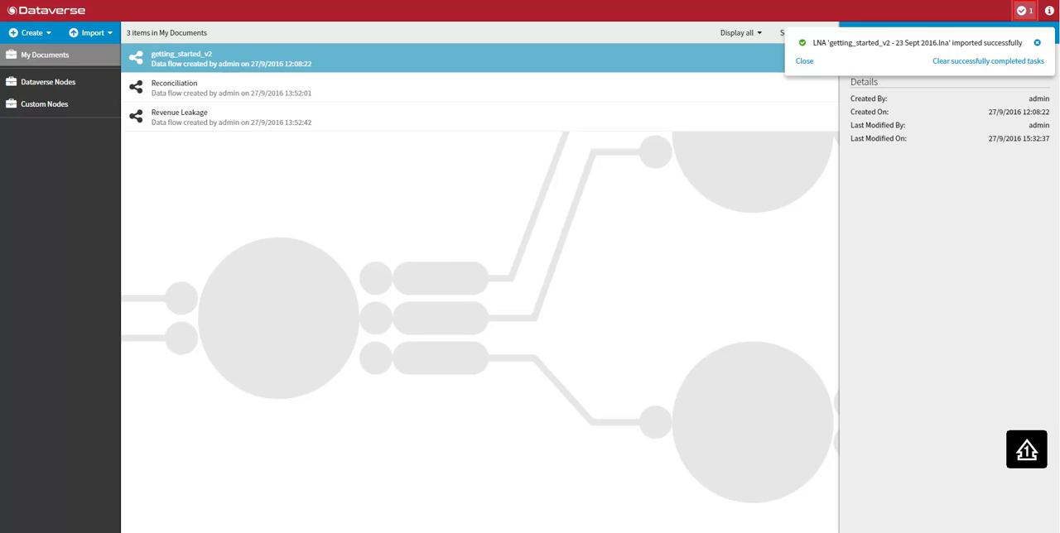
left_click(1024, 10)
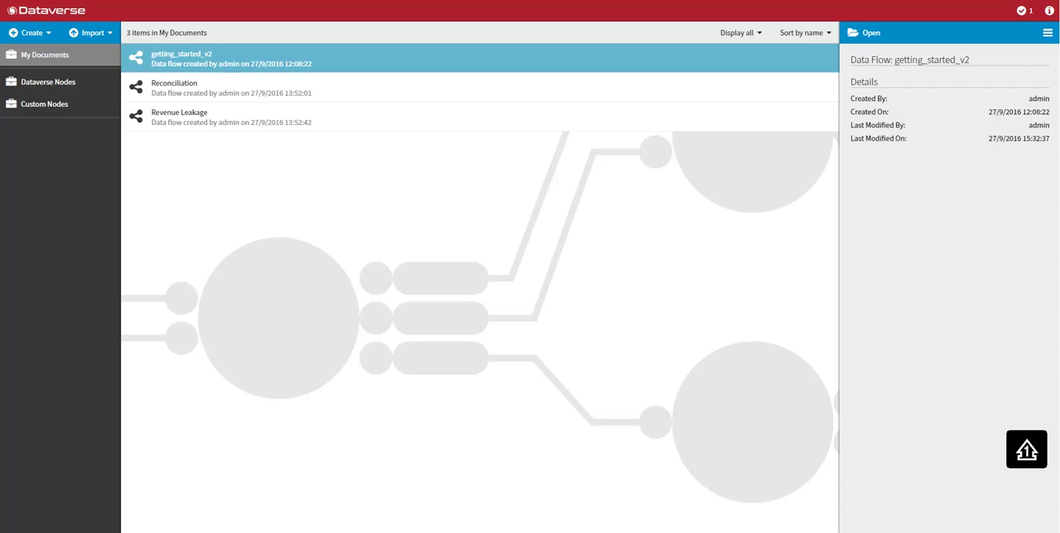